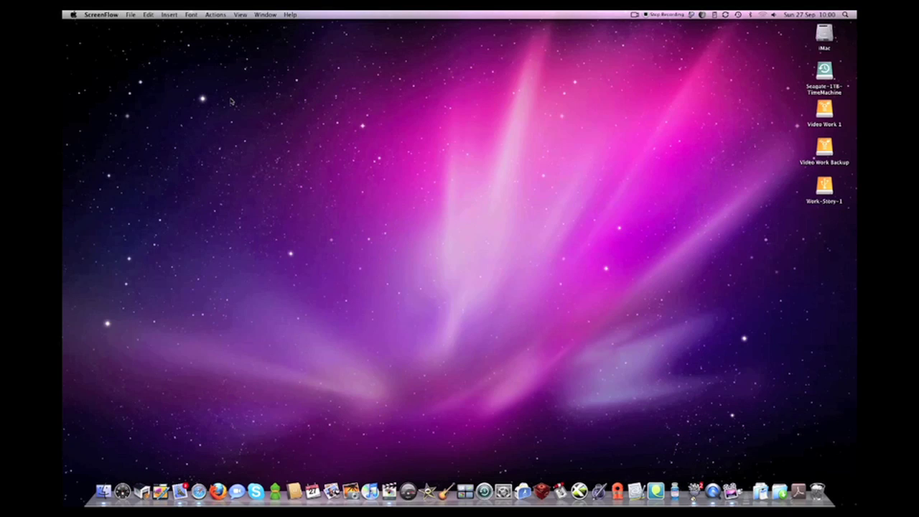
- Look through ScreenFlow's menus, recording options and advanced preferences, then close the preferences
click(111, 15)
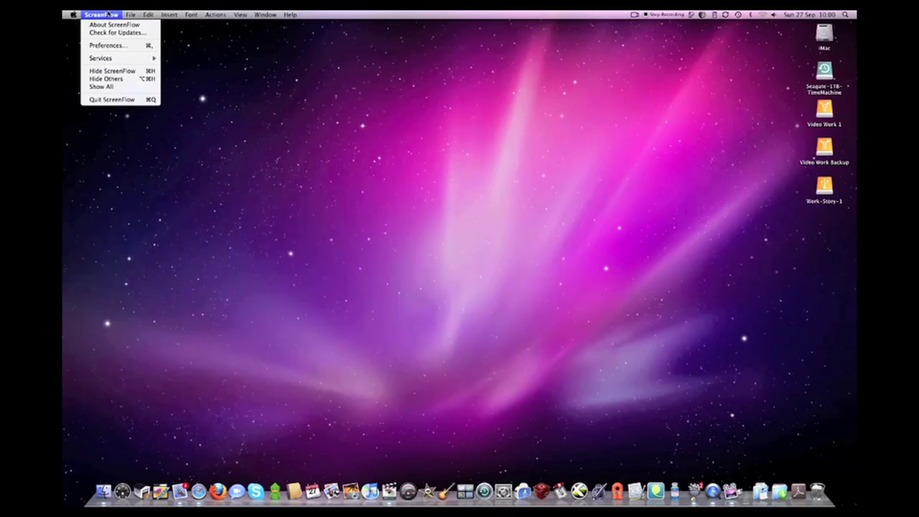
click(108, 45)
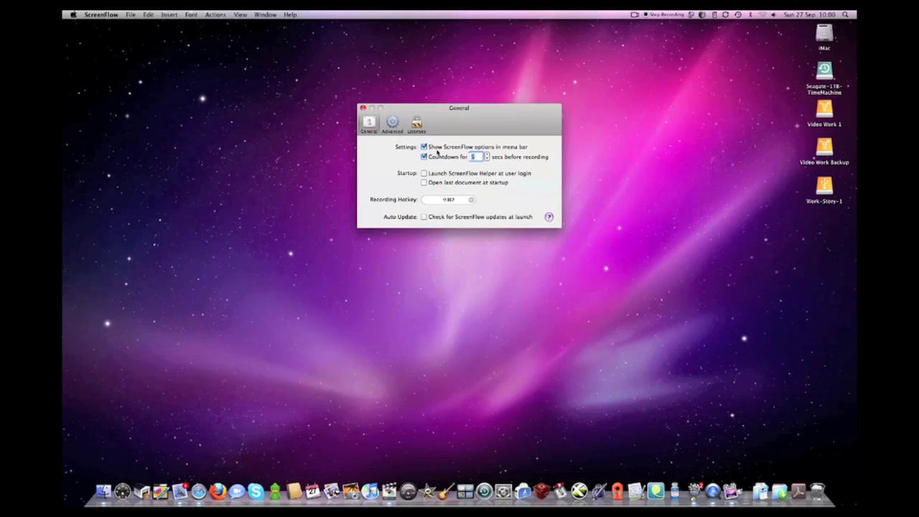
mouse_move(478, 146)
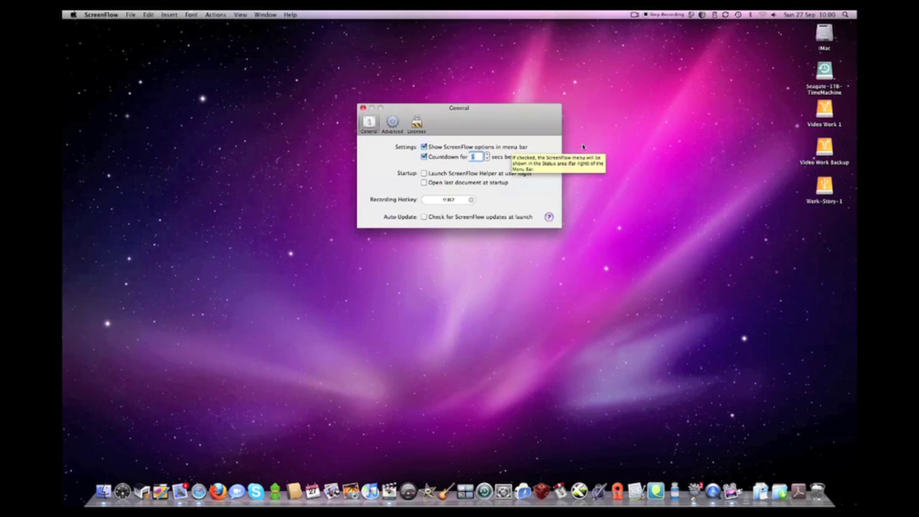
click(634, 14)
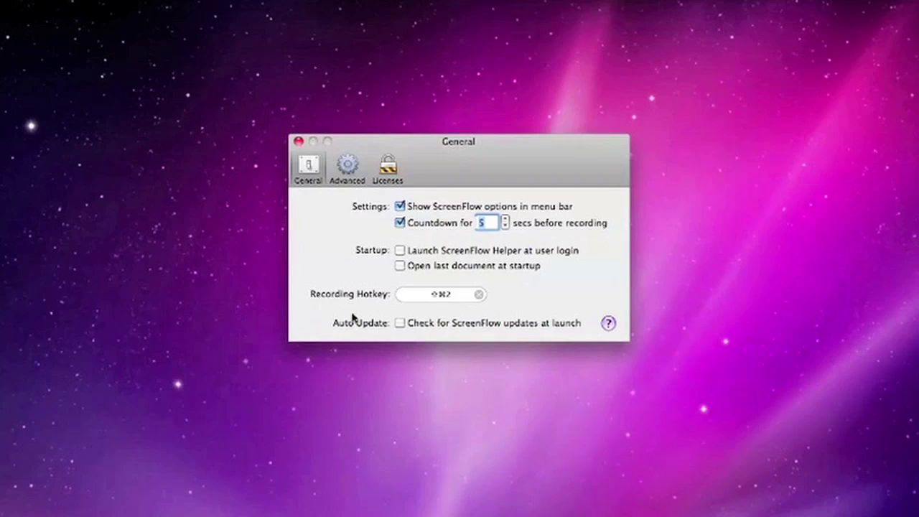
click(348, 169)
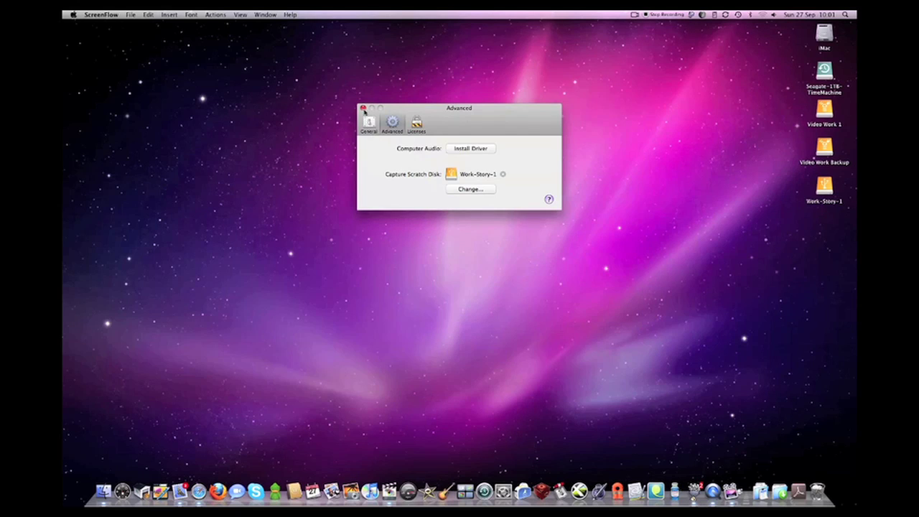
click(363, 108)
- Set up a new recording of the iMac desktop with Built-in Microphone audio and webcam video off
click(129, 13)
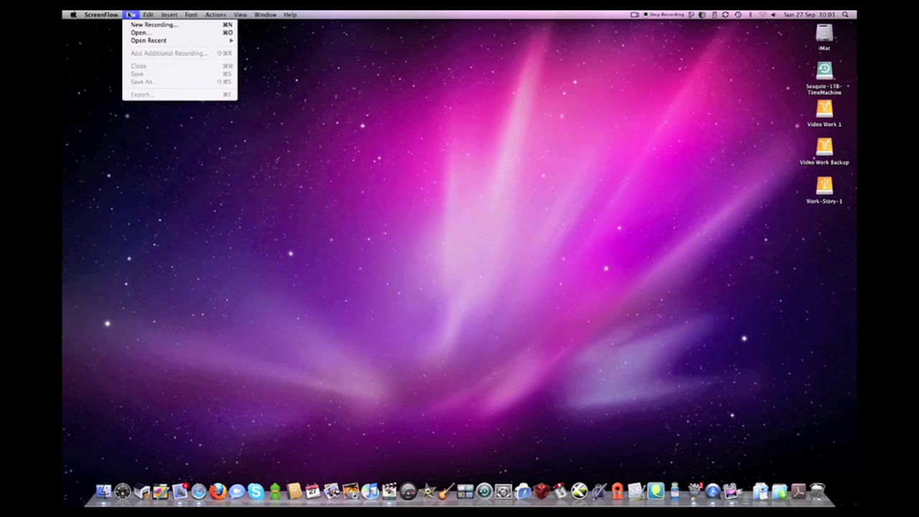
click(144, 23)
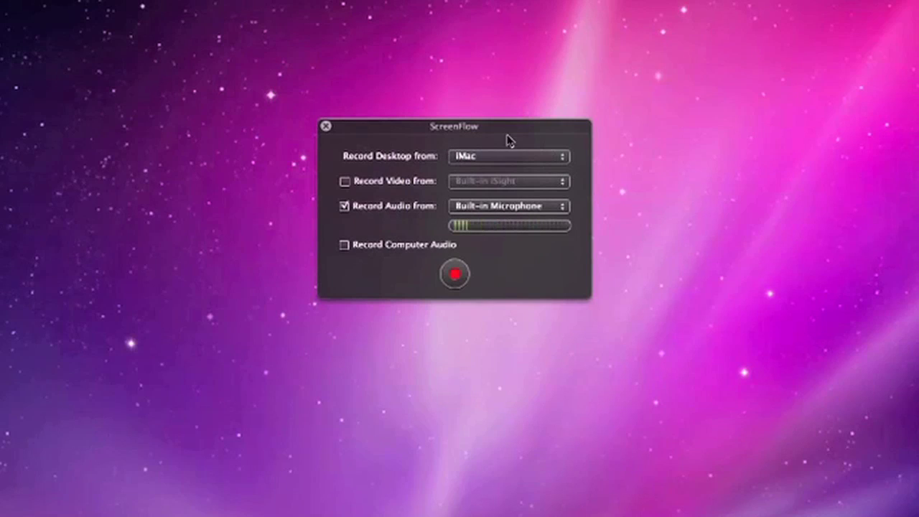
click(532, 165)
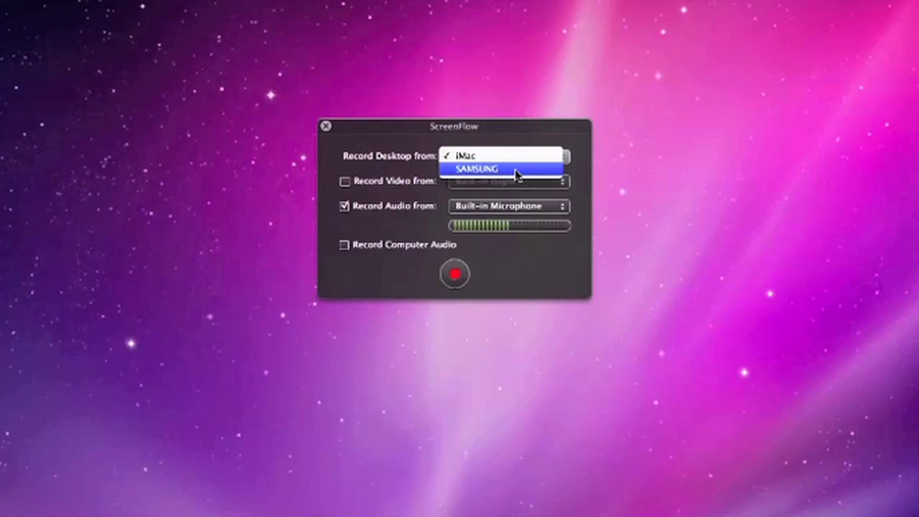
click(386, 149)
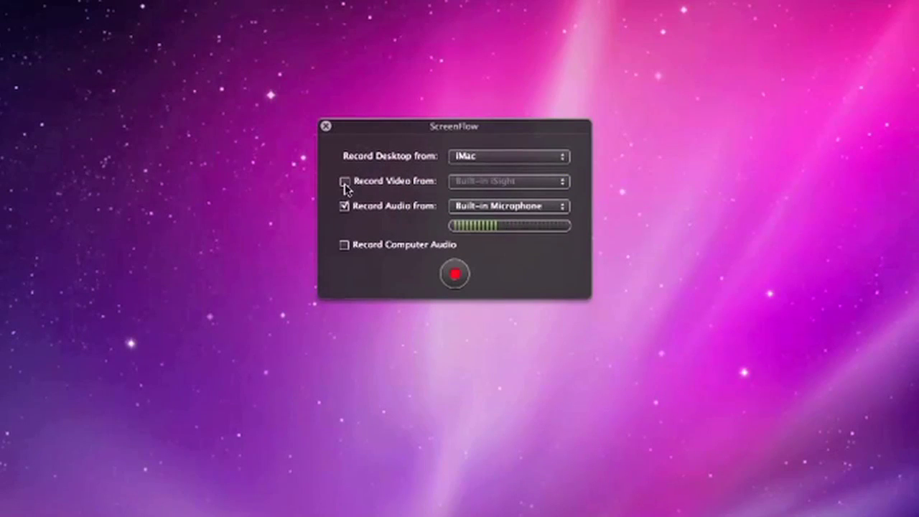
click(344, 182)
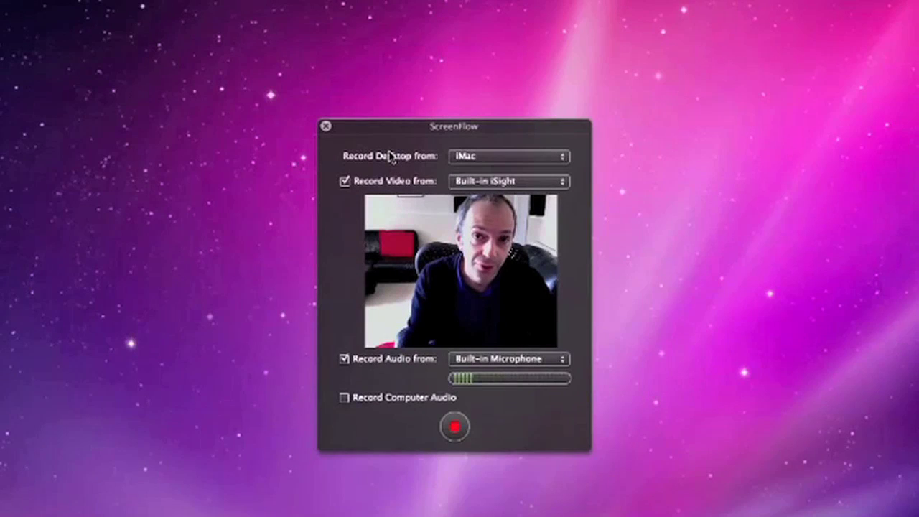
click(345, 181)
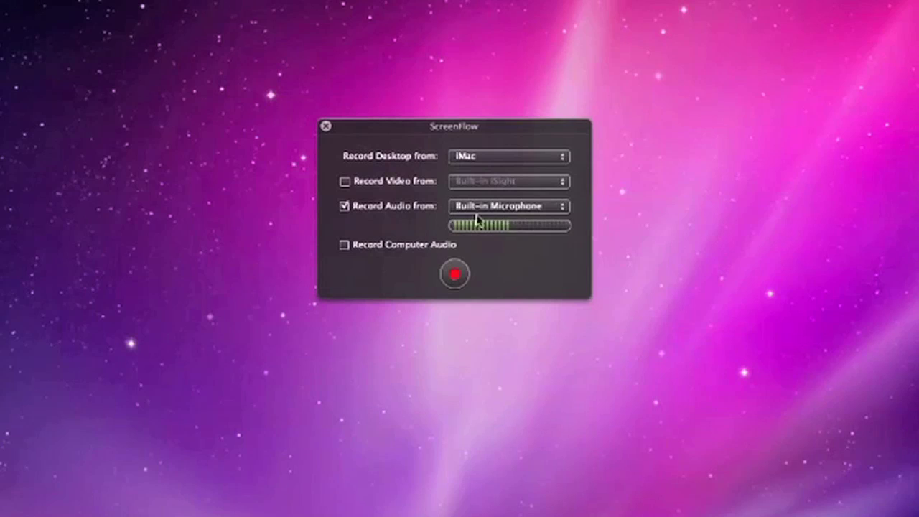
click(523, 207)
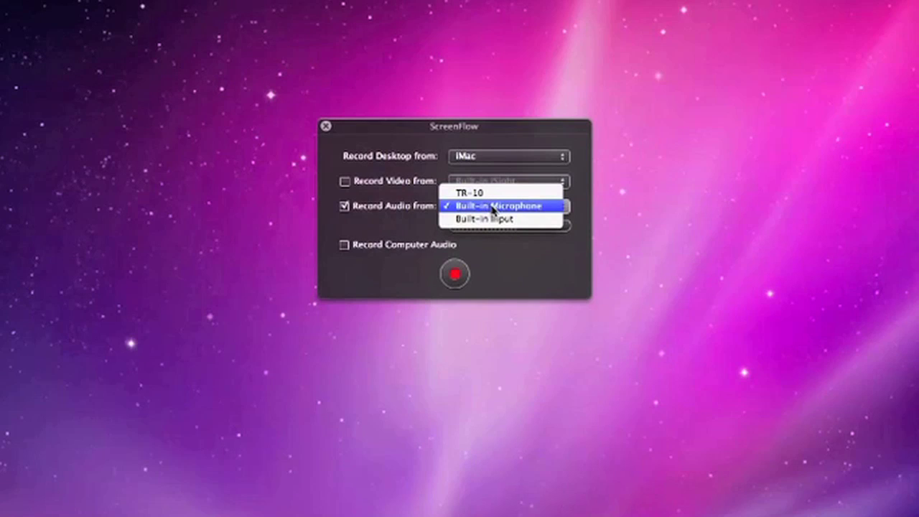
click(493, 207)
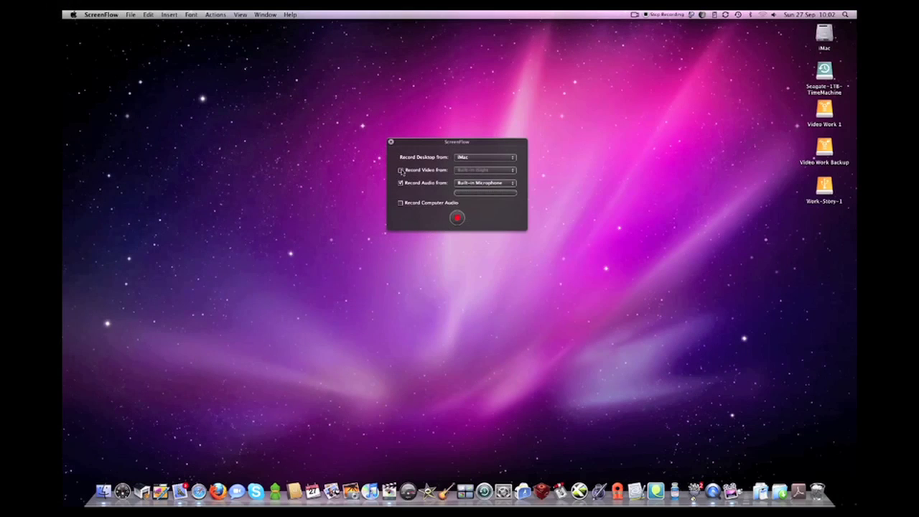
- Turn on Built-in iSight webcam video and record the desktop with microphone audio
click(400, 170)
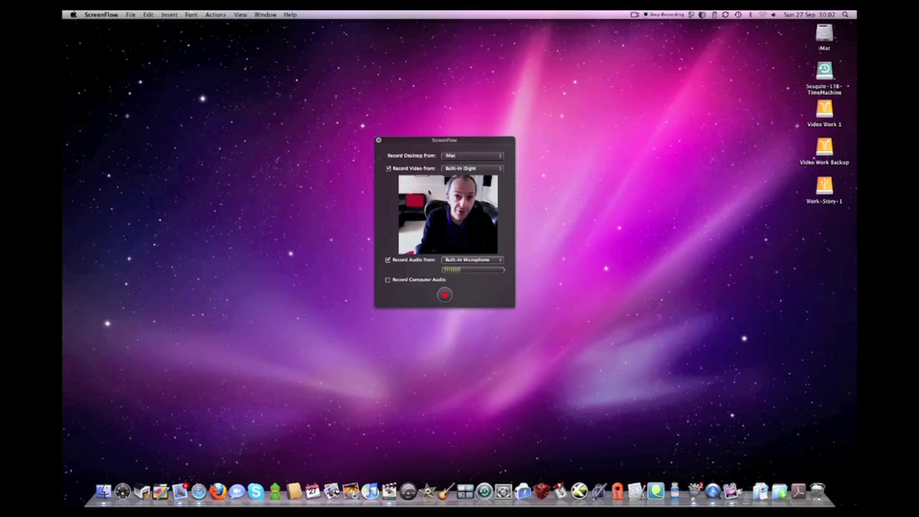
click(445, 294)
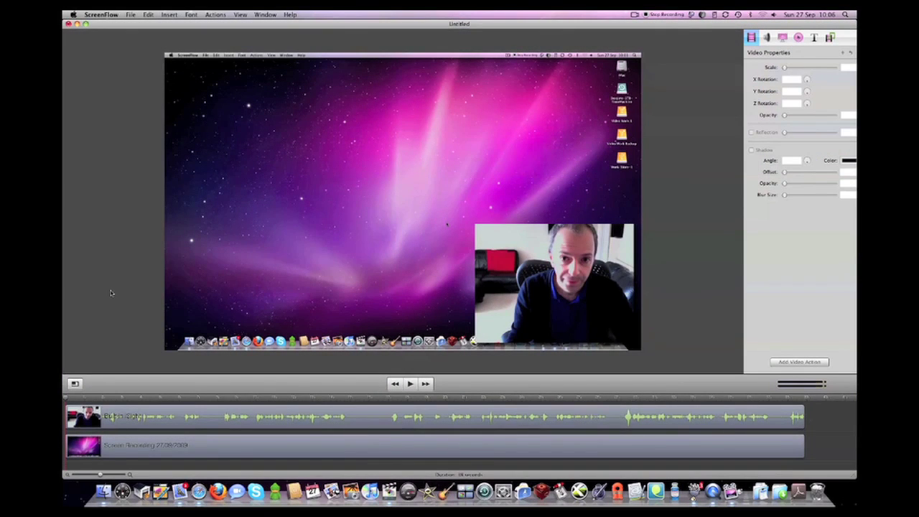
- Save the new recording project as 'Test Review'
key(super+s)
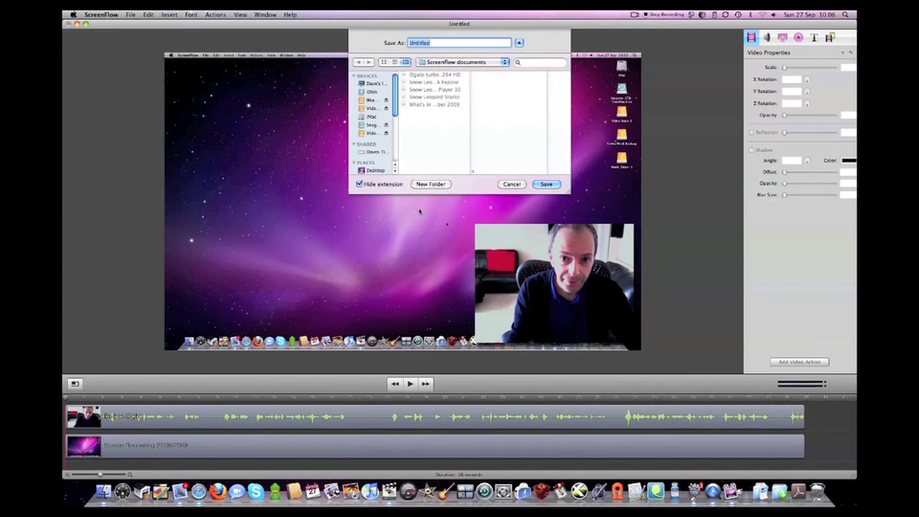
text(Test Review)
key(Return)
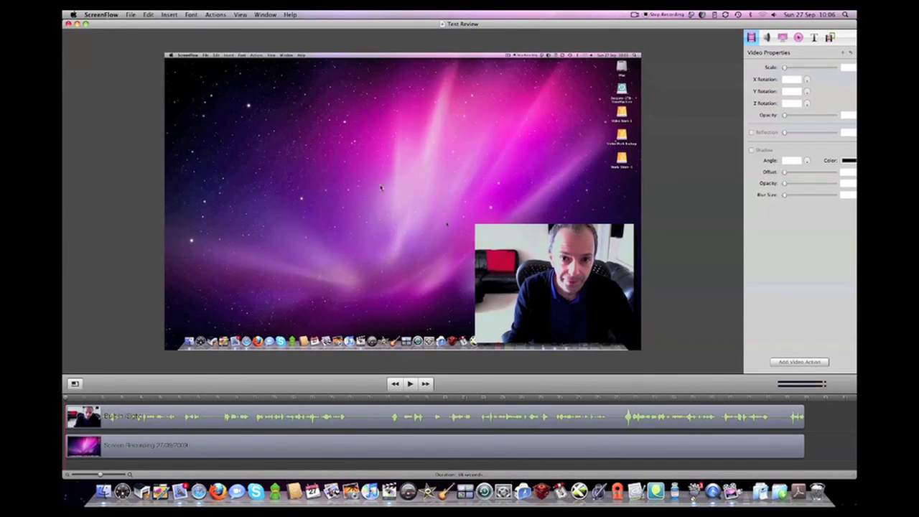
- Shrink the webcam overlay to about two thirds and nudge it up and left
click(531, 291)
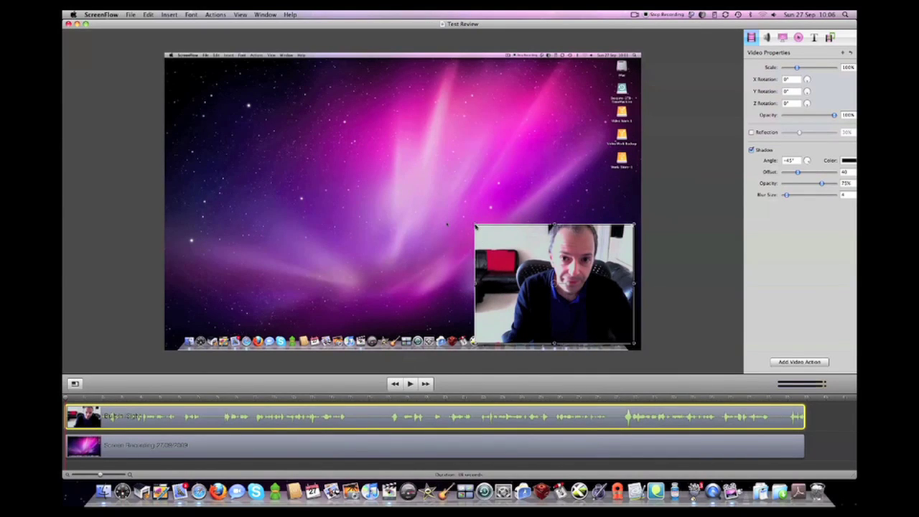
drag(477, 228, 535, 266)
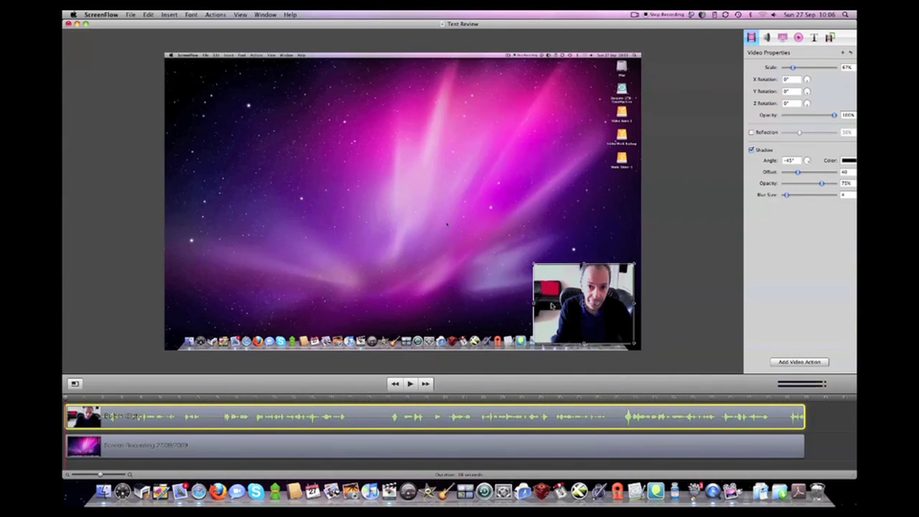
drag(556, 305, 540, 282)
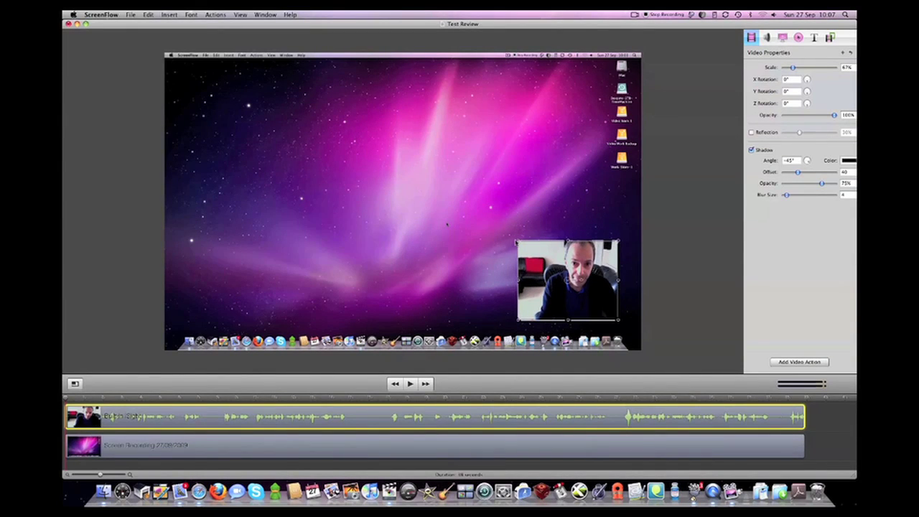
drag(515, 242, 547, 261)
- Scale the screen recording to 75%, shift it left, tilt it 31° and add a reflection
click(322, 122)
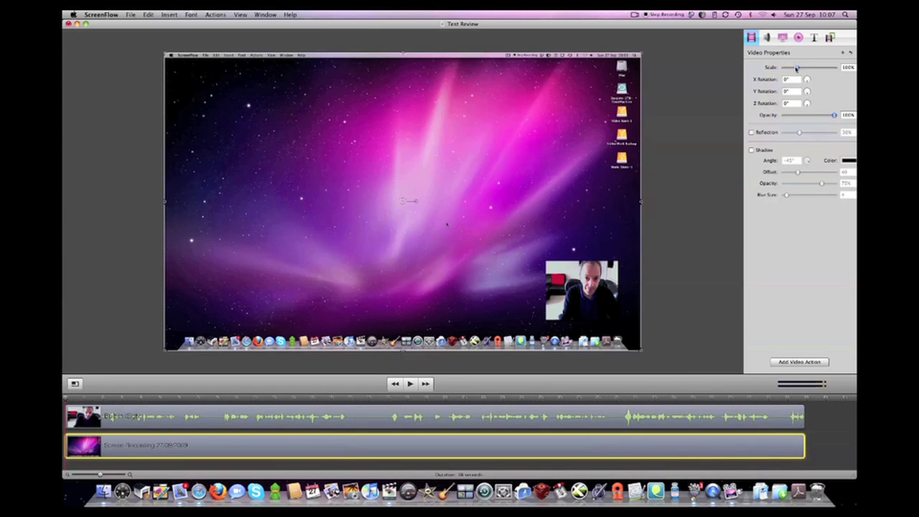
drag(796, 67, 793, 66)
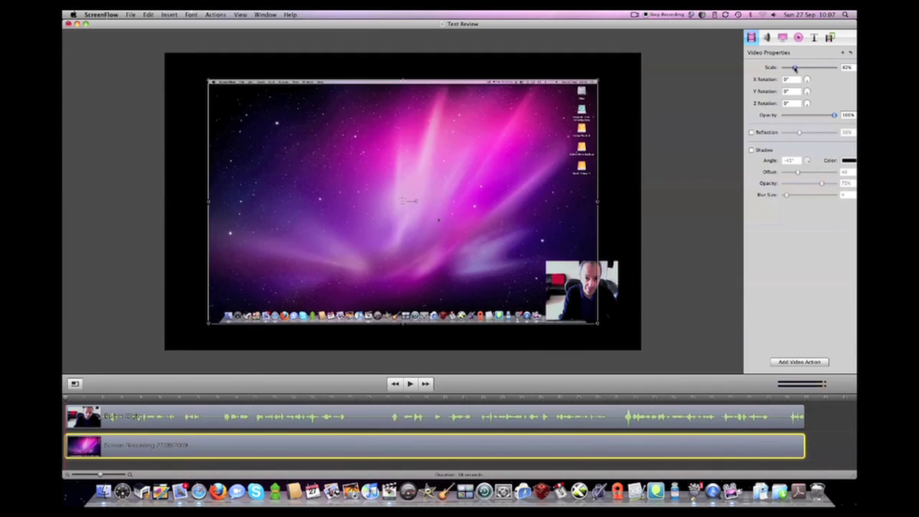
drag(507, 218, 463, 218)
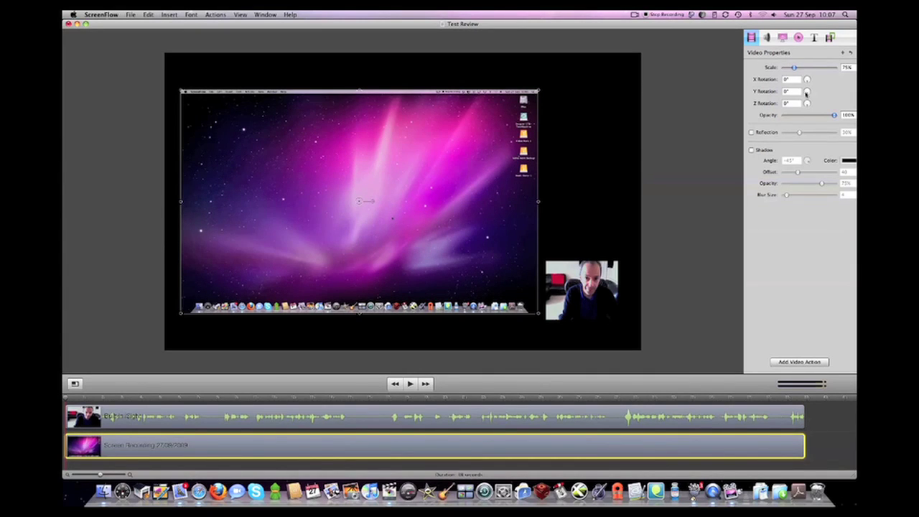
drag(807, 94, 805, 103)
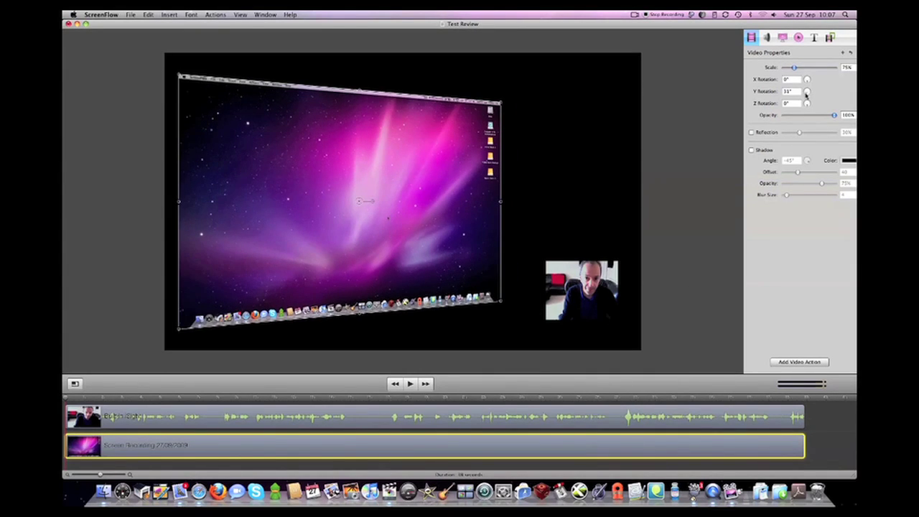
click(751, 132)
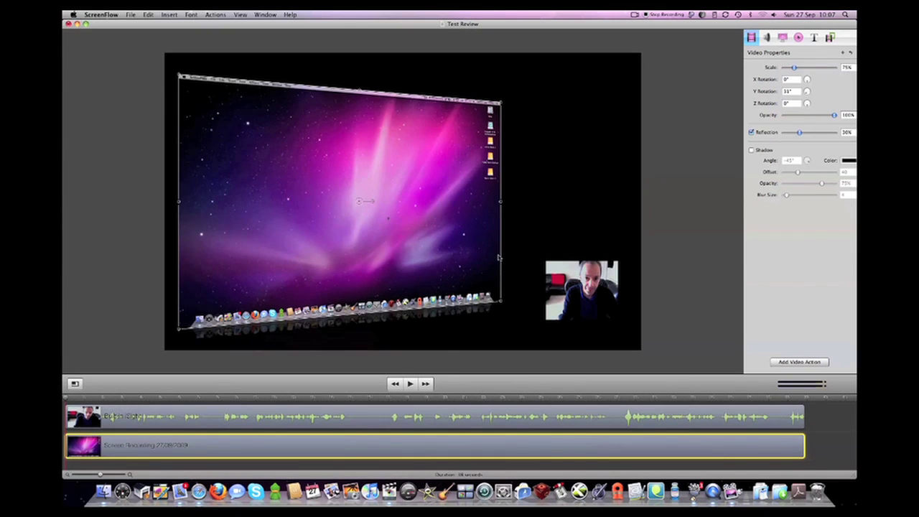
- Move and enlarge the webcam clip, add its reflection, then deselect it
click(581, 287)
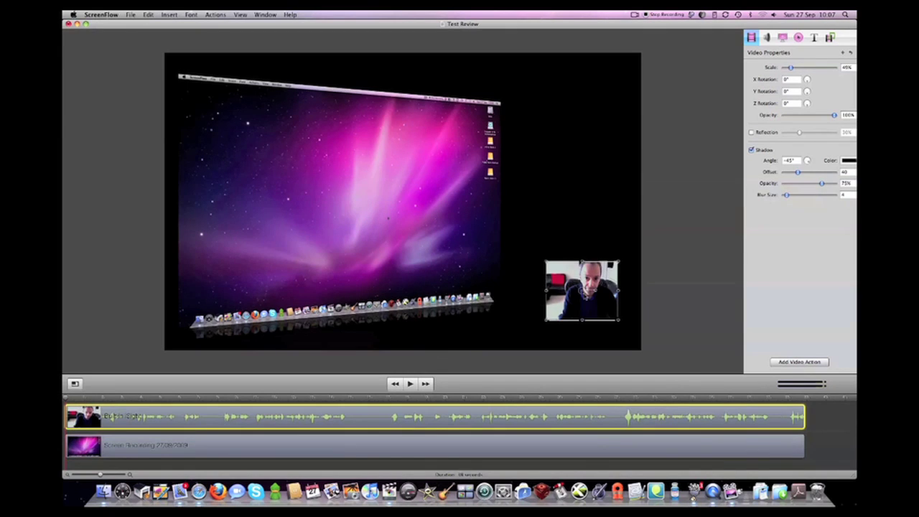
drag(554, 284, 522, 263)
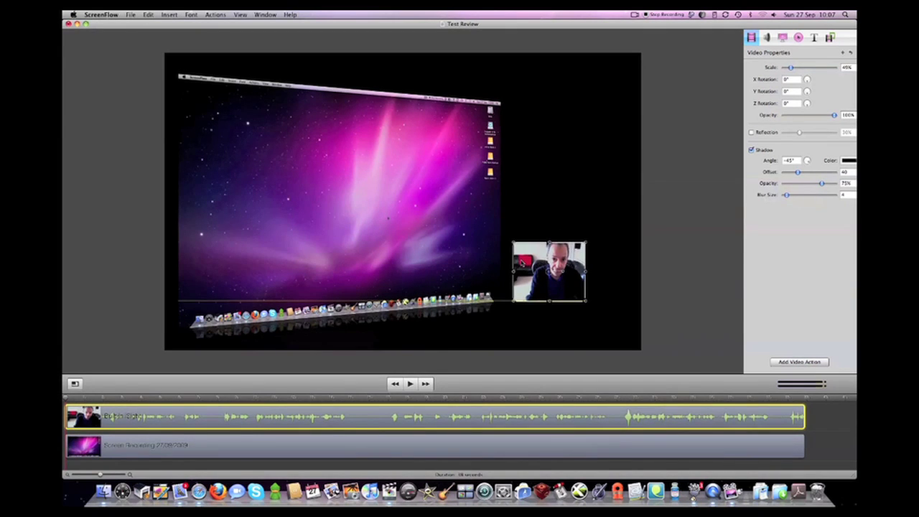
mouse_move(586, 243)
mouse_down()
mouse_move(612, 221)
mouse_move(608, 243)
mouse_up()
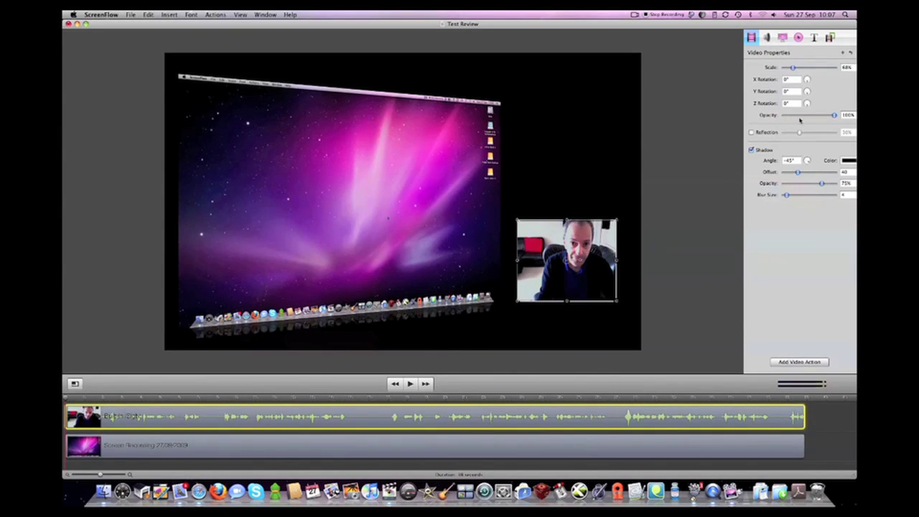
click(751, 132)
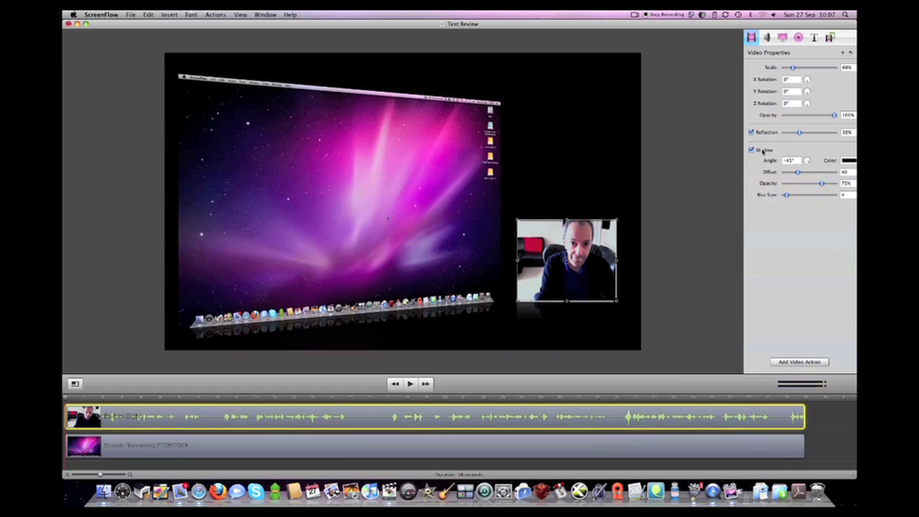
click(634, 193)
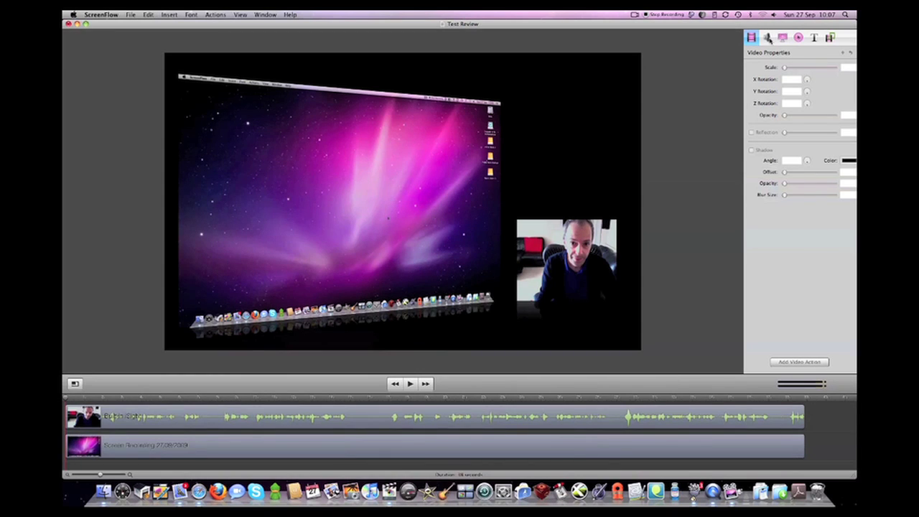
- Show the webcam clip's audio settings, try the reverb presets (Presence), then switch the effect off
click(768, 38)
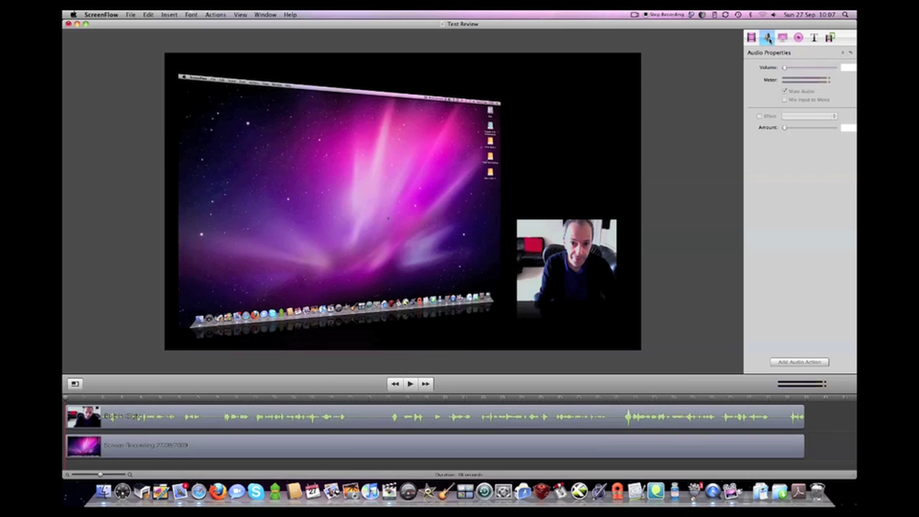
click(183, 414)
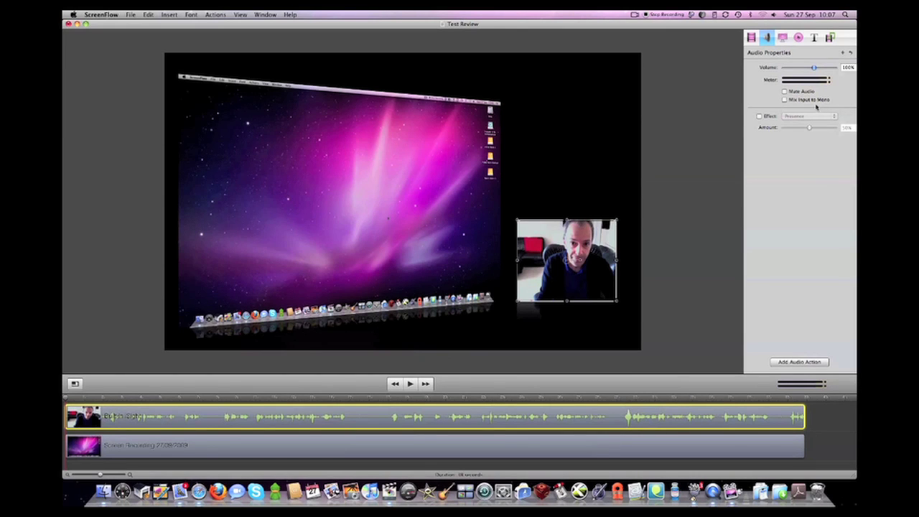
click(760, 116)
click(806, 116)
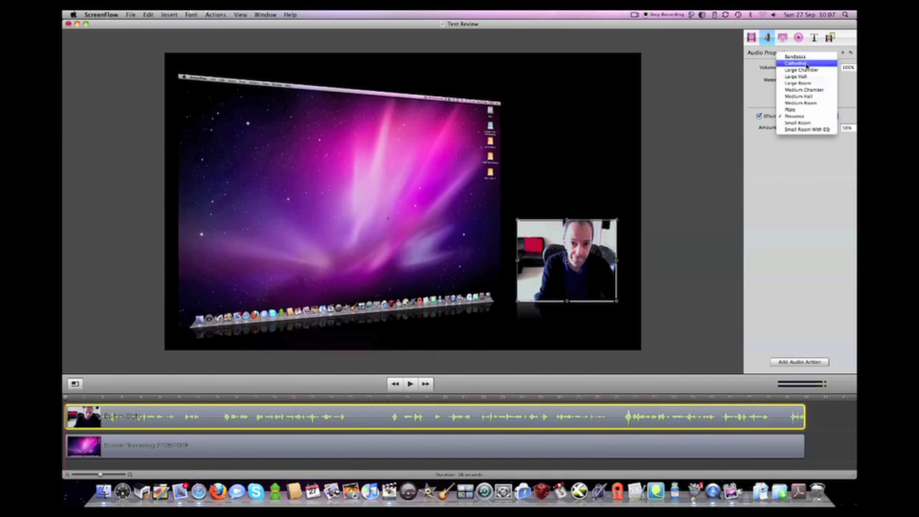
click(801, 160)
click(759, 116)
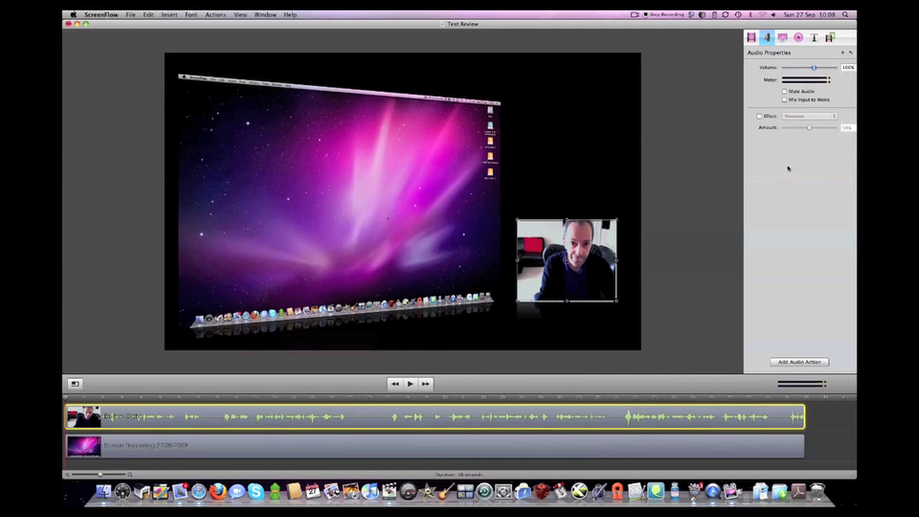
- Review the screen recording clip's settings and switch to its callout settings
click(783, 38)
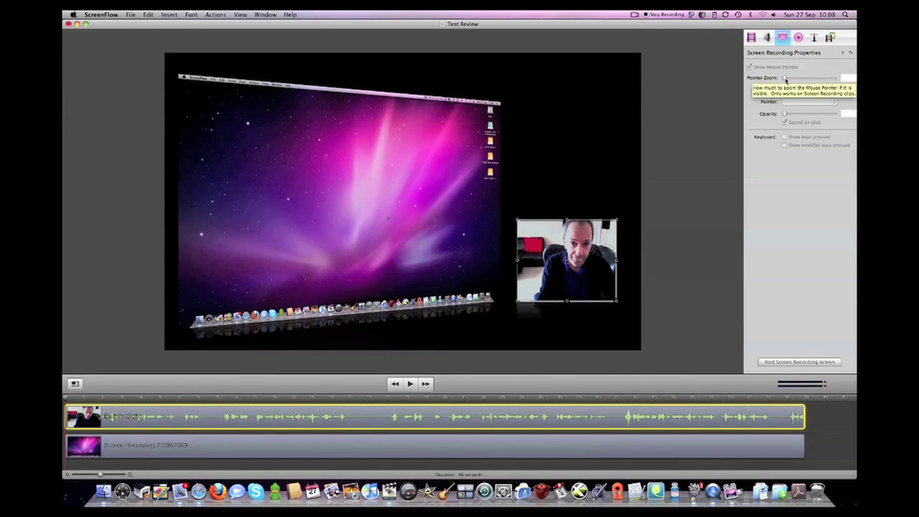
click(291, 453)
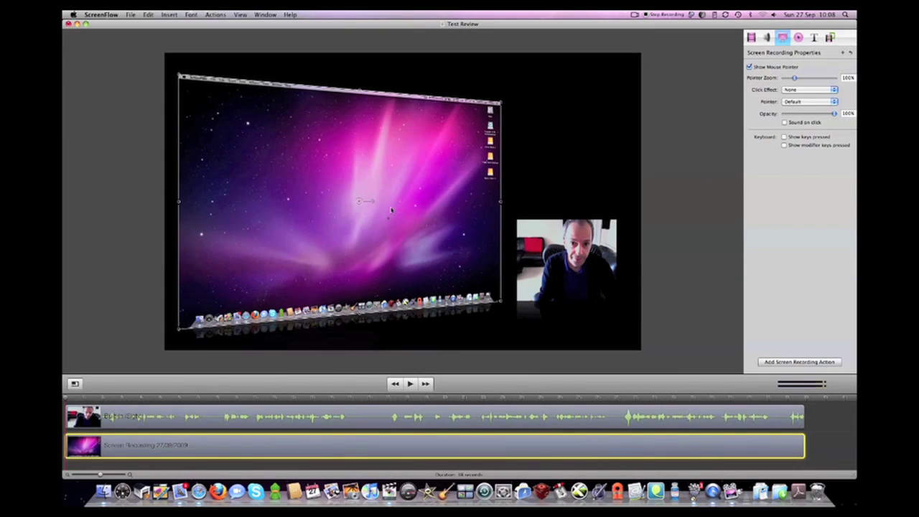
click(798, 37)
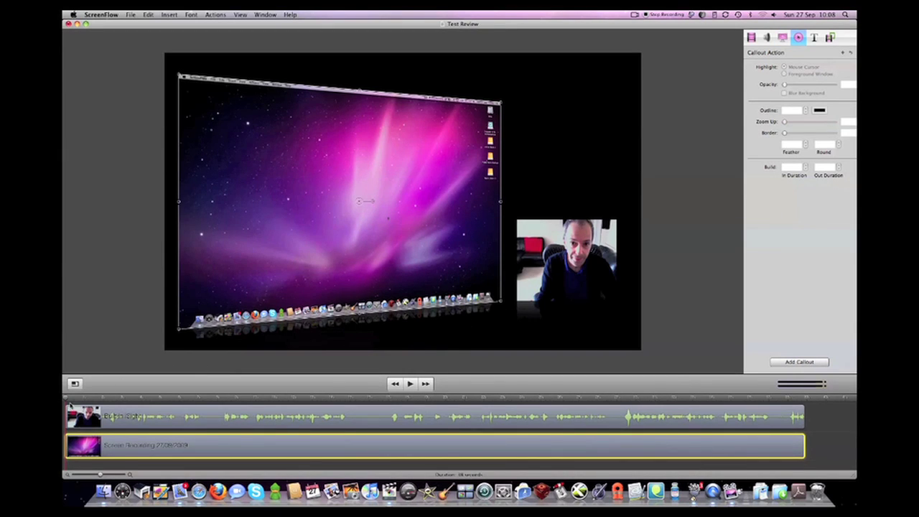
- Scrub the playhead toward the end of the screen recording
click(90, 398)
drag(90, 398, 382, 397)
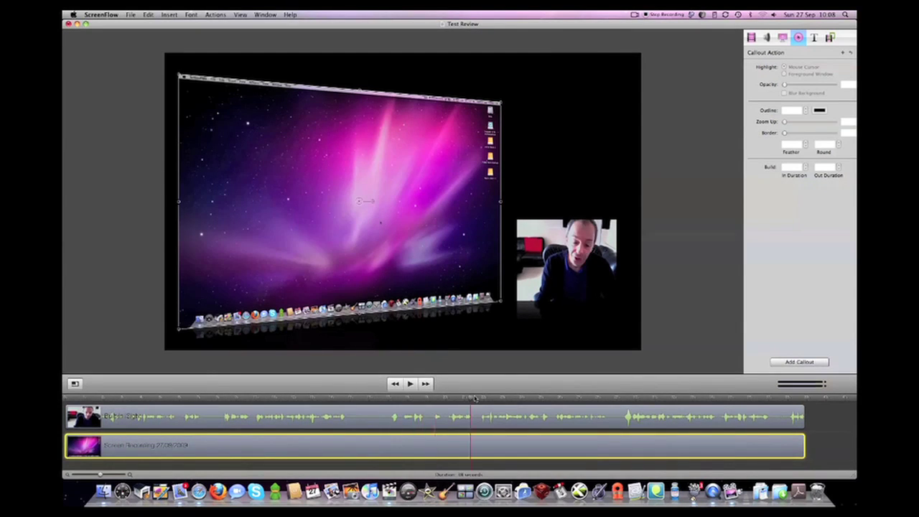
mouse_move(386, 395)
mouse_down()
mouse_move(643, 402)
mouse_move(620, 405)
mouse_move(635, 407)
mouse_up()
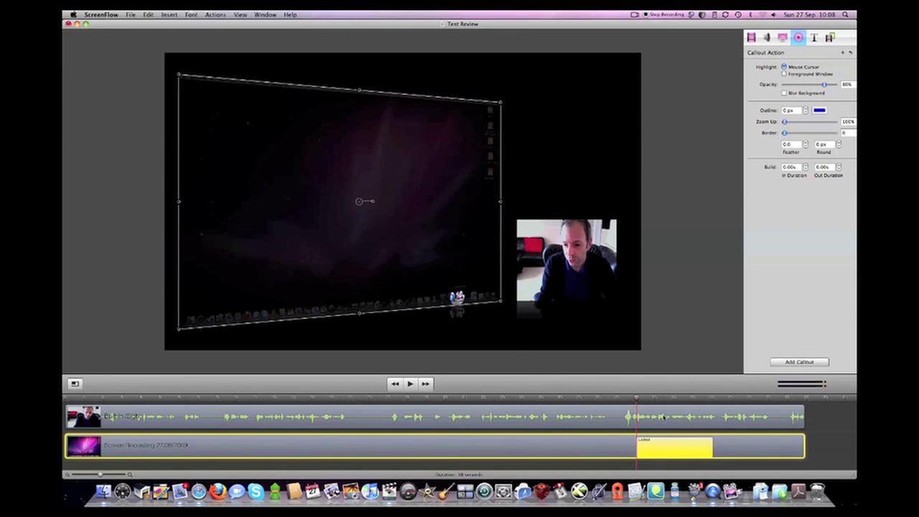
mouse_move(638, 399)
mouse_down()
mouse_move(710, 399)
mouse_move(724, 409)
mouse_up()
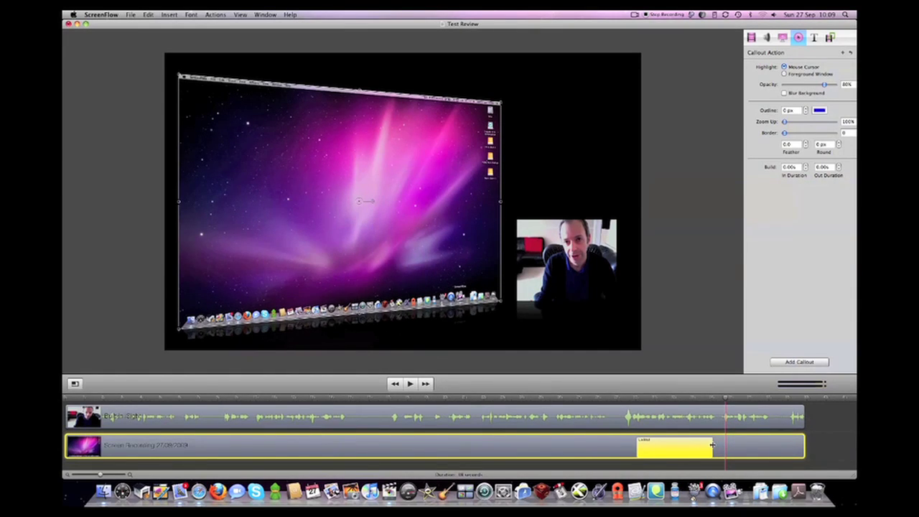
- Lengthen the mouse-cursor callout clip and lower its dimming opacity to 56%
drag(712, 443, 727, 444)
drag(727, 400, 685, 402)
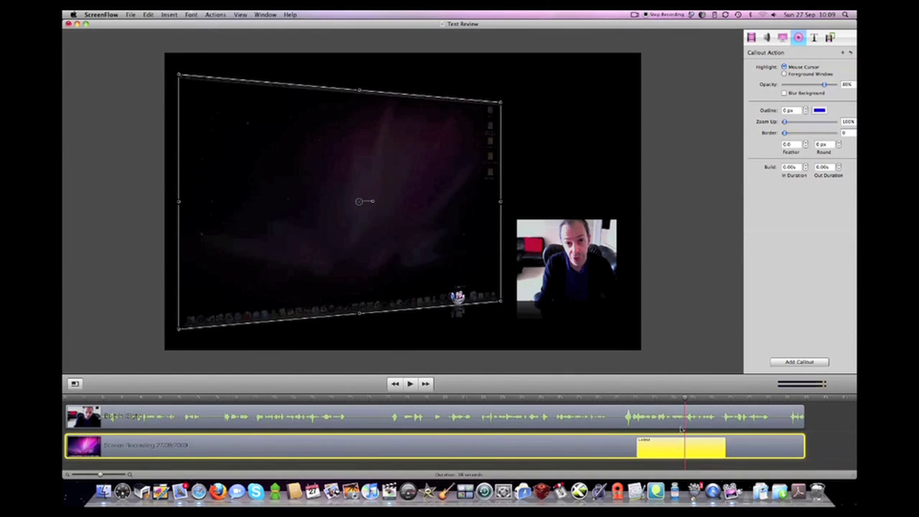
drag(824, 84, 813, 87)
- Blur the callout background, adjust its zoom, and play back the callout to check it
click(784, 93)
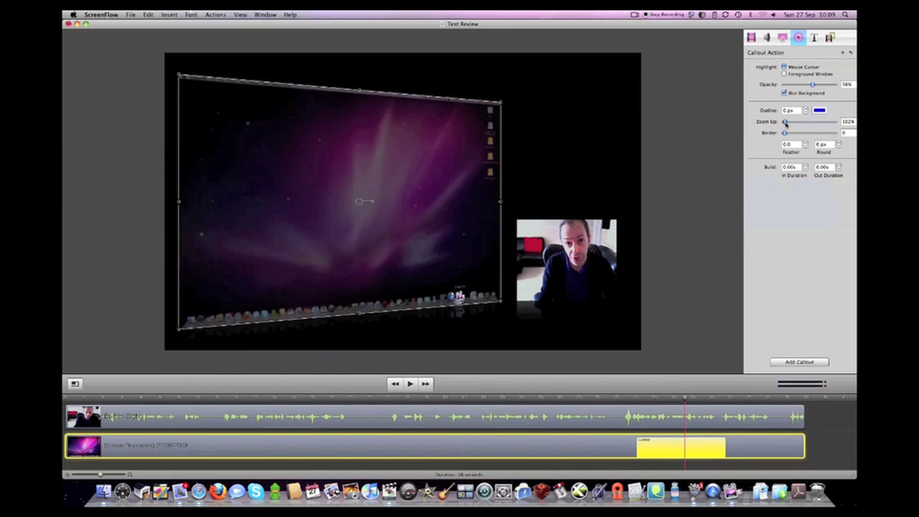
mouse_move(786, 124)
mouse_down()
mouse_move(800, 126)
mouse_move(783, 127)
mouse_up()
click(618, 399)
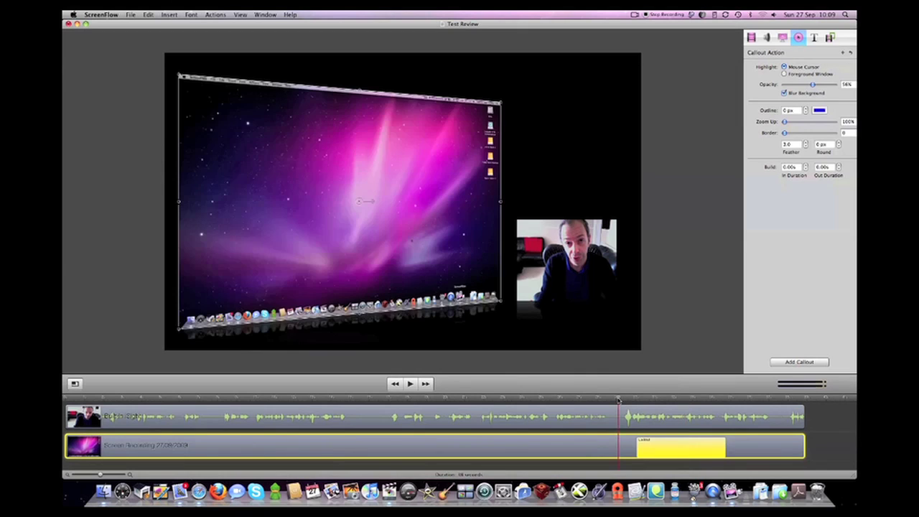
key(space)
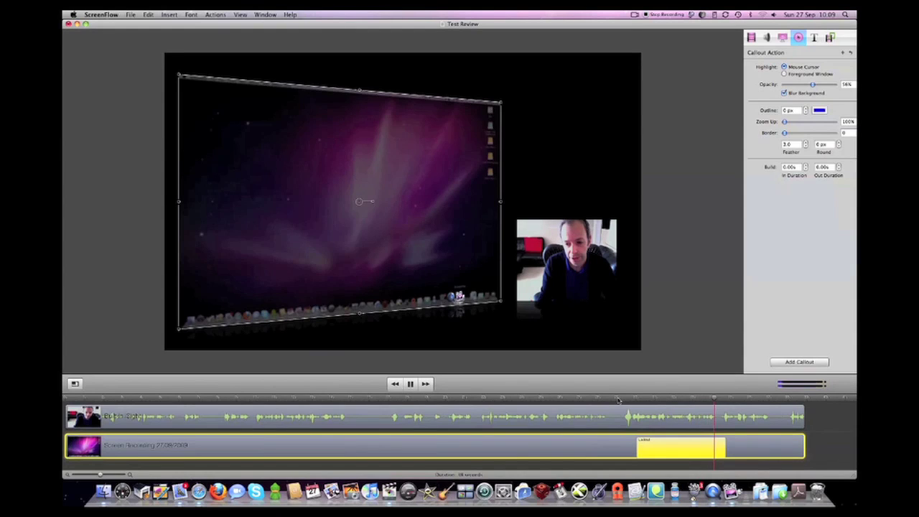
key(space)
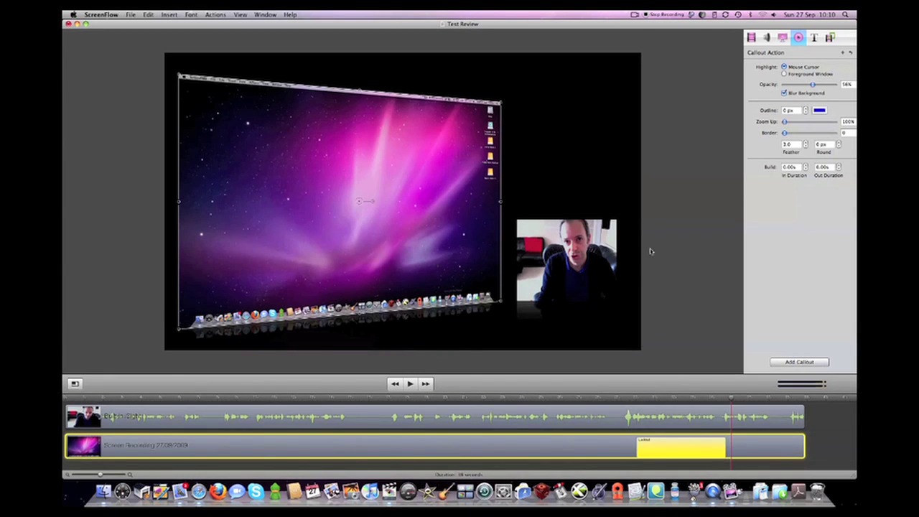
- Glance at text settings, scrub earlier, then show the Media Library with screen and iSight clips
click(814, 38)
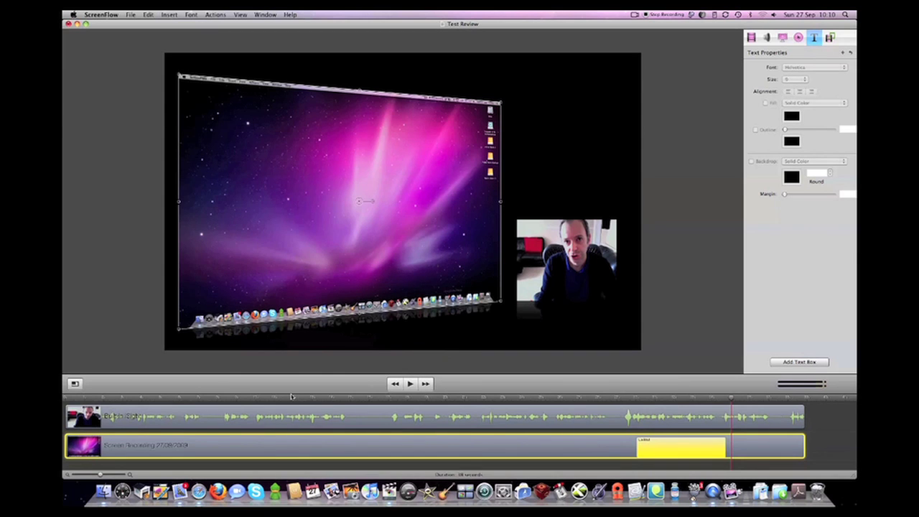
drag(291, 397, 350, 394)
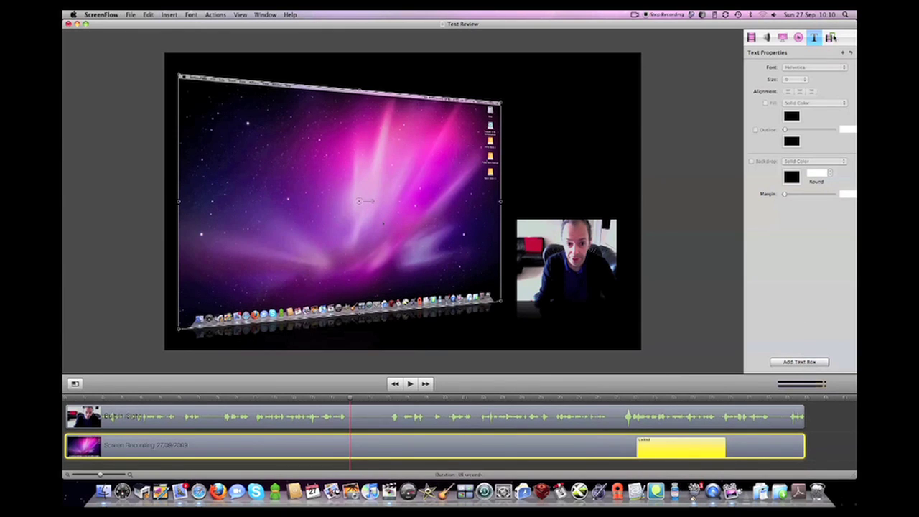
click(830, 37)
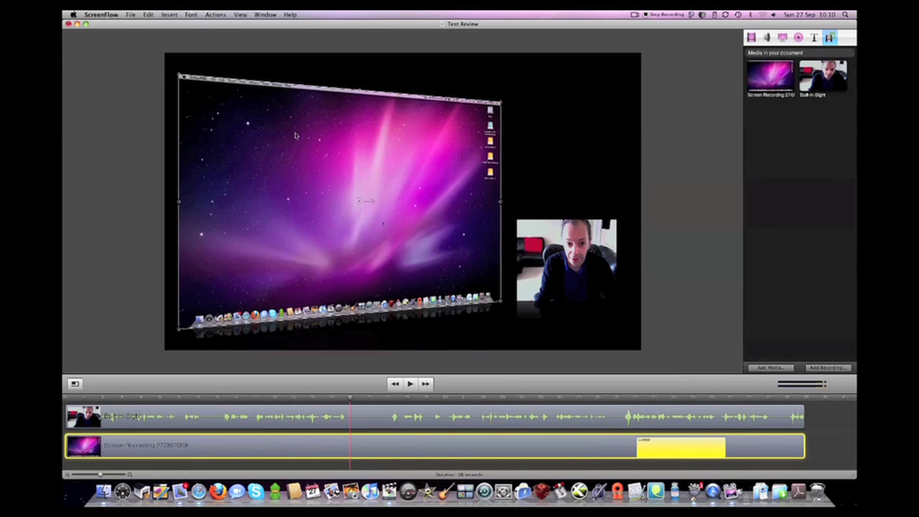
- Save Test Review, then review the Web High 1280×720 export settings and cancel
click(131, 14)
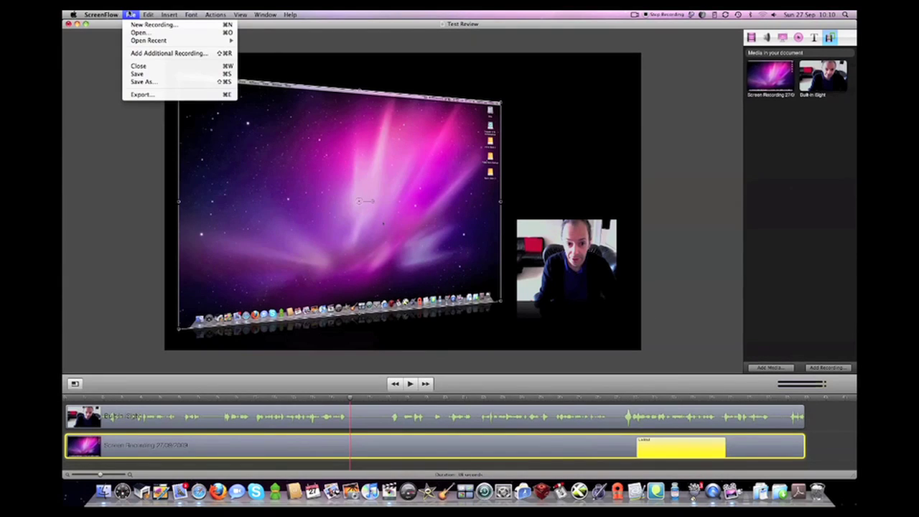
click(136, 74)
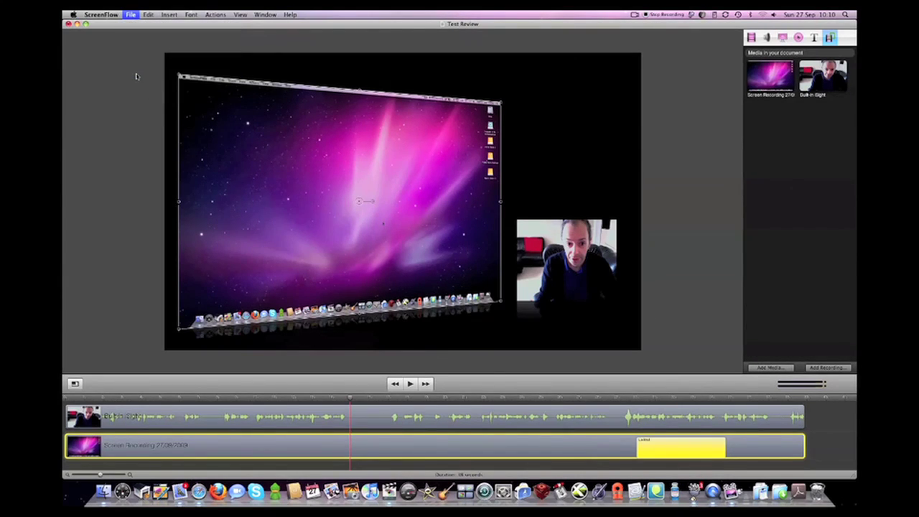
click(131, 14)
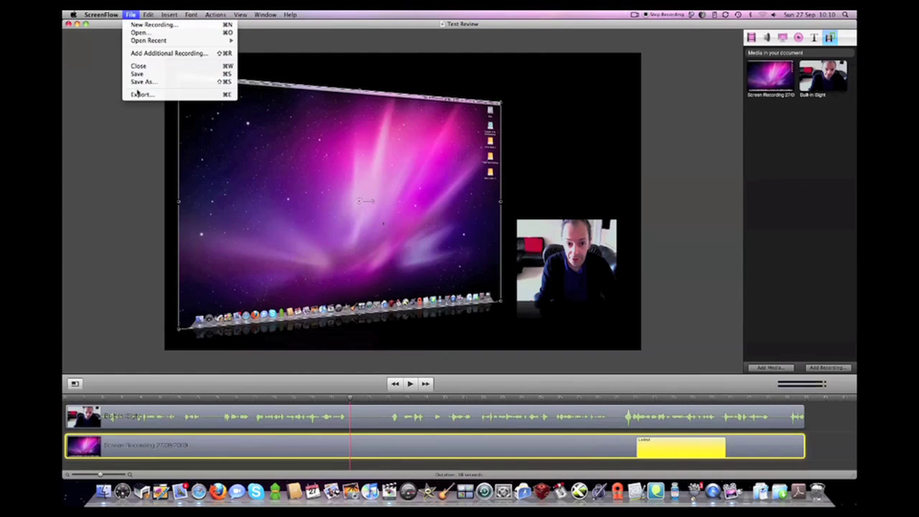
click(138, 95)
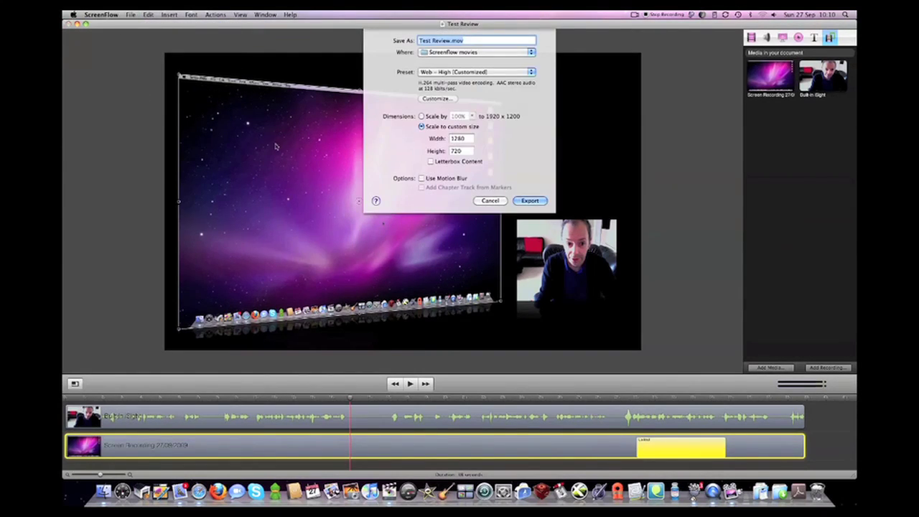
click(486, 74)
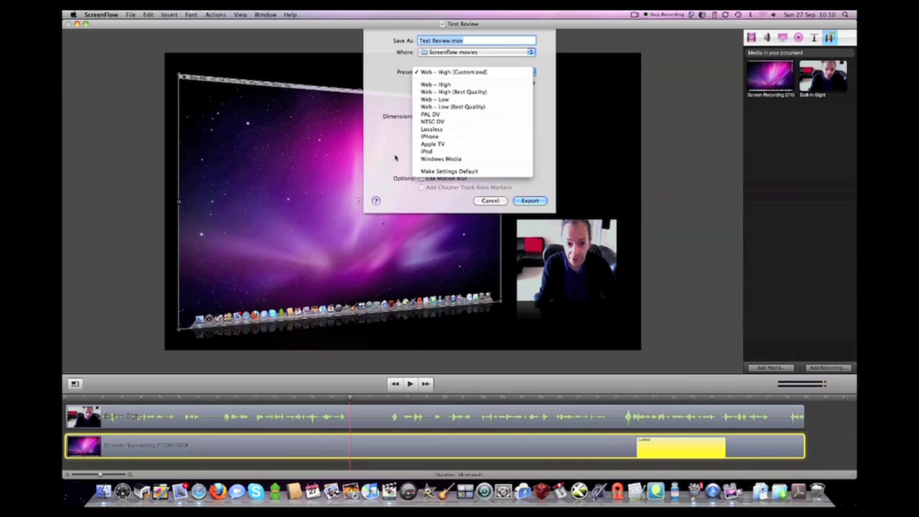
click(392, 143)
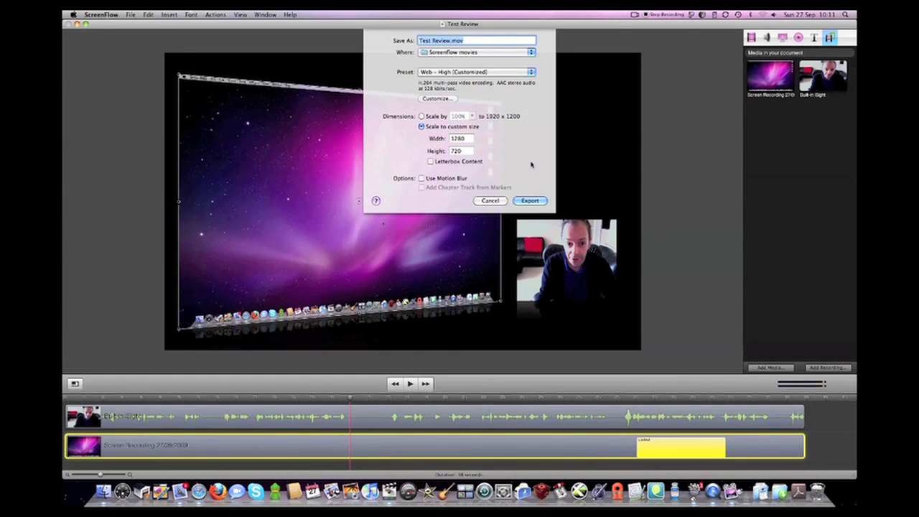
click(494, 202)
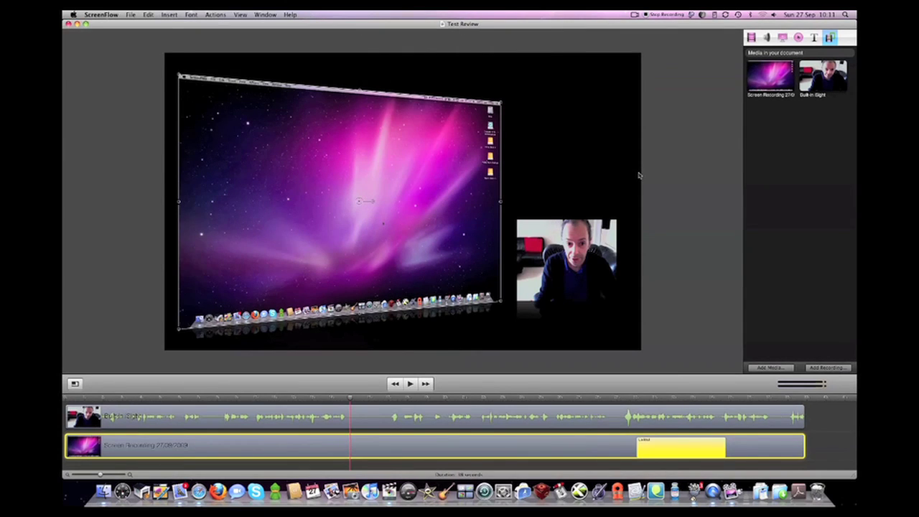